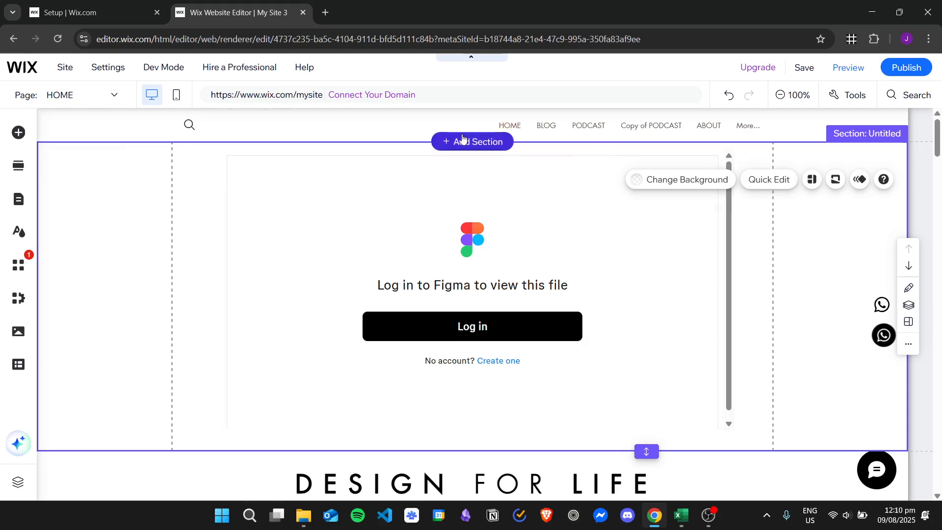
Extend the header's height well below the navigation menu to create empty space for a strip
{"action": "left_click", "coordinate": [795, 132]}
{"action": "left_click", "coordinate": [805, 189]}
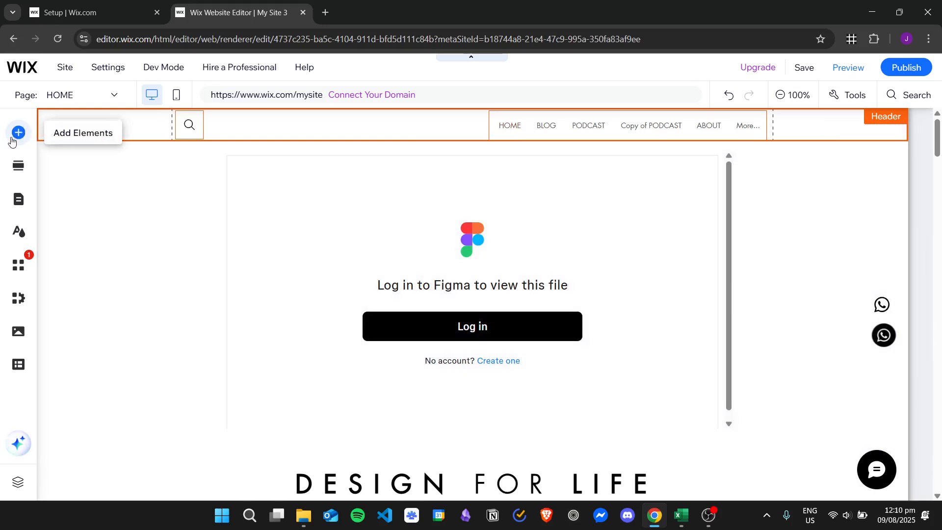
{"action": "left_click", "coordinate": [16, 136]}
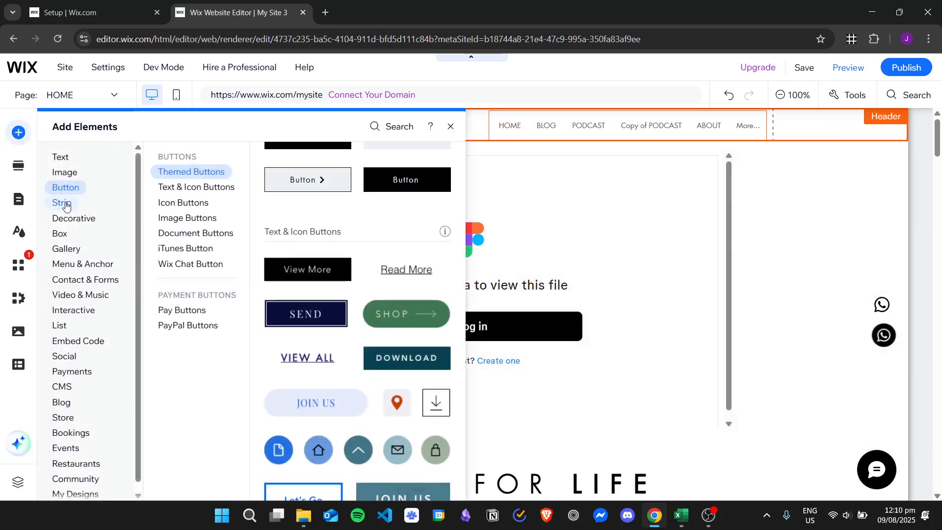
{"action": "left_click", "coordinate": [67, 205]}
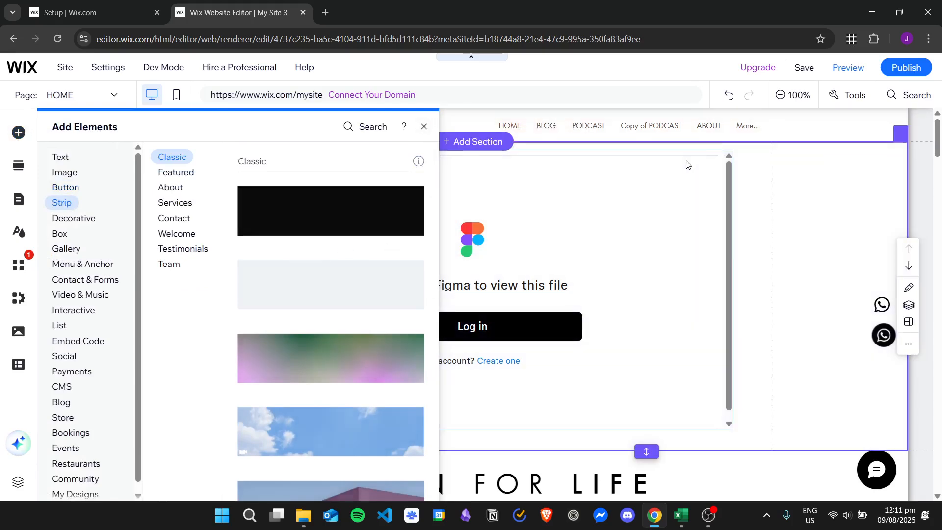
{"action": "left_click", "coordinate": [782, 143]}
{"action": "left_click_drag", "start_coordinate": [638, 151], "coordinate": [635, 336]}
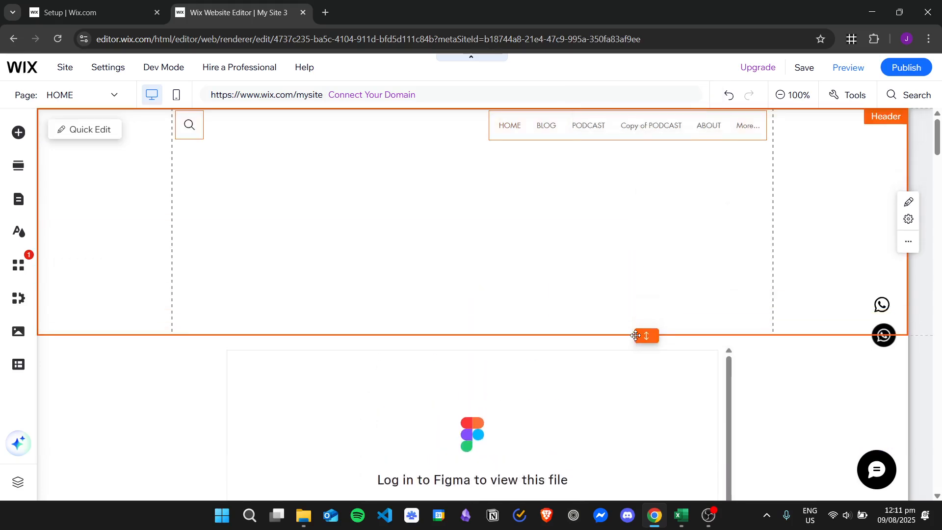
Add the plain light strip from the Classic strip designs to the empty header area
{"action": "left_click", "coordinate": [22, 136]}
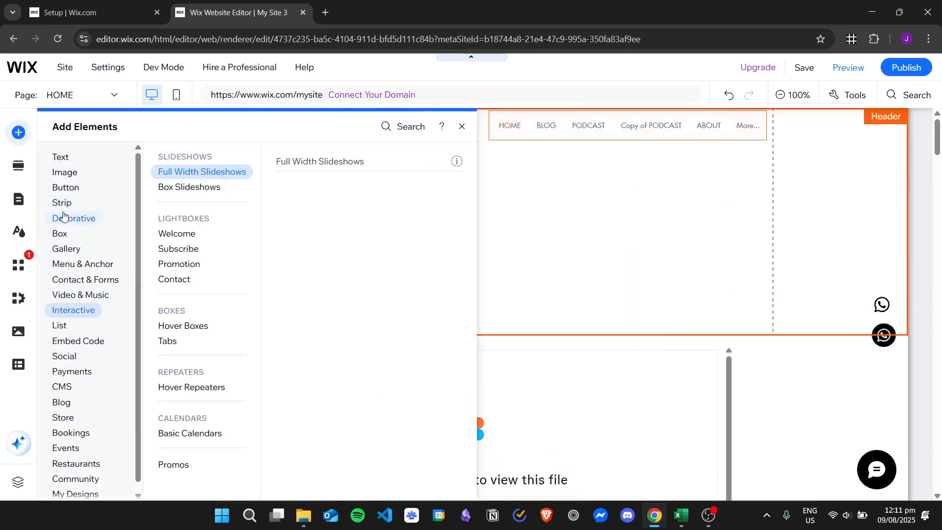
{"action": "mouse_move", "coordinate": [94, 206]}
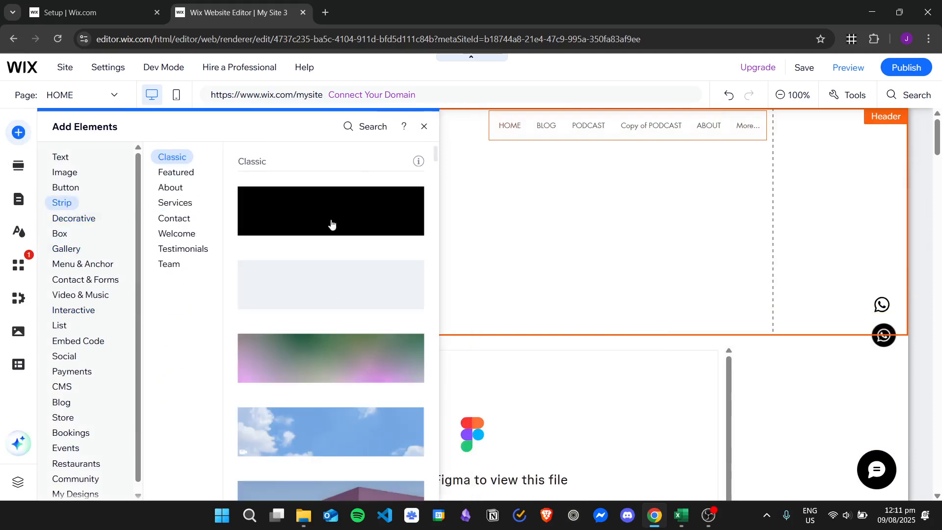
{"action": "scroll", "coordinate": [343, 361], "scroll_direction": "down", "scroll_amount": 3}
{"action": "scroll", "coordinate": [324, 342], "scroll_direction": "up", "scroll_amount": 3}
{"action": "left_click_drag", "start_coordinate": [289, 284], "coordinate": [531, 292]}
{"action": "left_click_drag", "start_coordinate": [273, 289], "coordinate": [532, 234]}
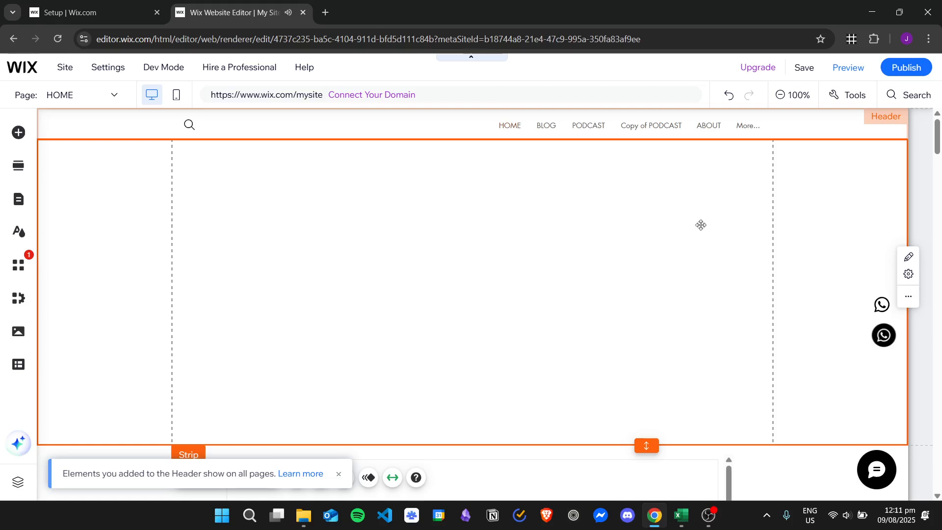
Extend the header a little further and shrink the strip's height to a thin band about as tall as a menu bar
{"action": "scroll", "coordinate": [638, 304], "scroll_direction": "down", "scroll_amount": 3}
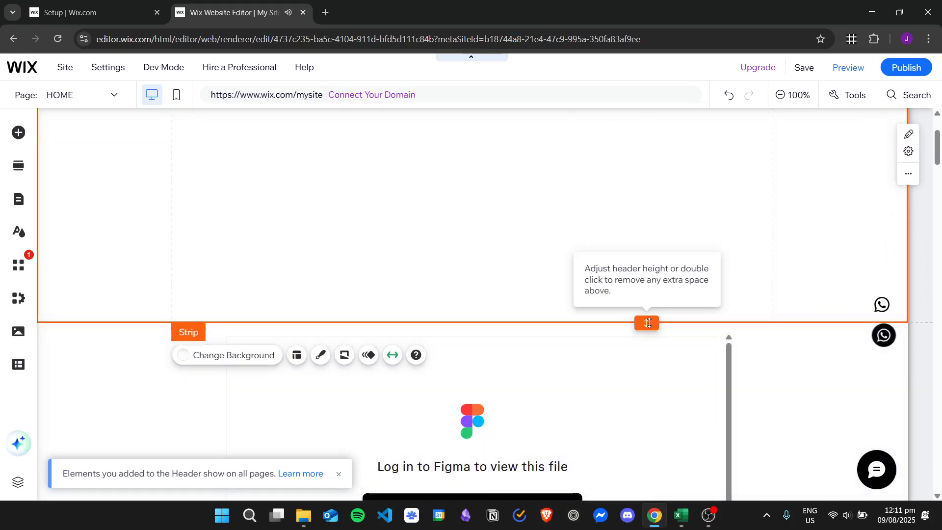
{"action": "left_click_drag", "start_coordinate": [648, 323], "coordinate": [663, 391]}
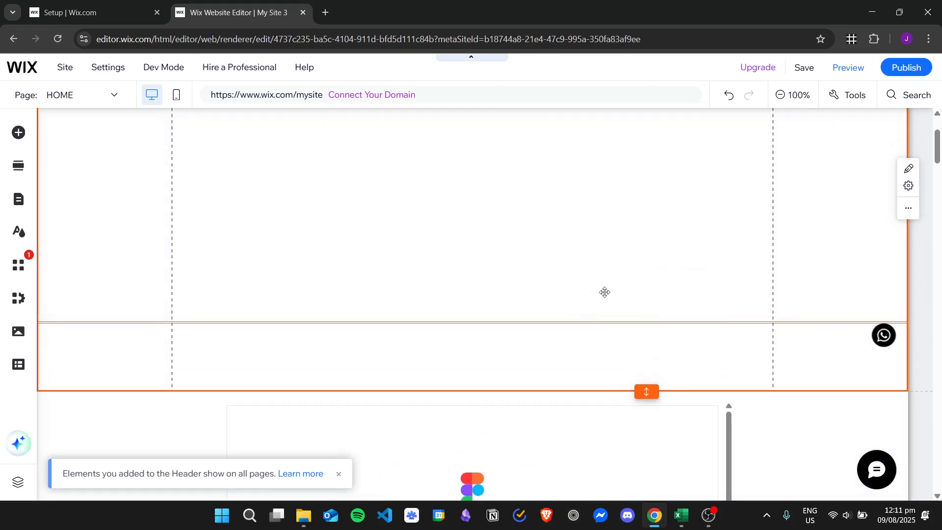
{"action": "scroll", "coordinate": [611, 284], "scroll_direction": "up", "scroll_amount": 3}
{"action": "left_click", "coordinate": [607, 273]}
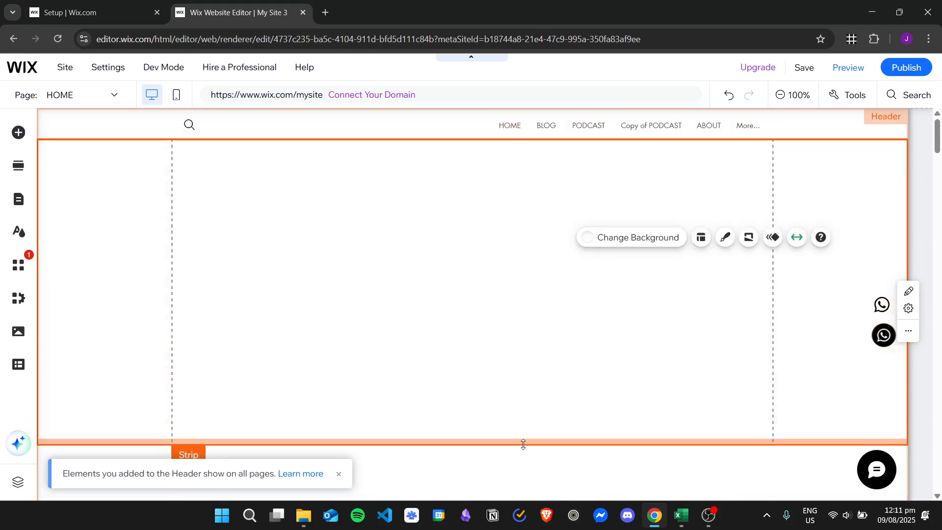
{"action": "left_click_drag", "start_coordinate": [523, 444], "coordinate": [527, 200]}
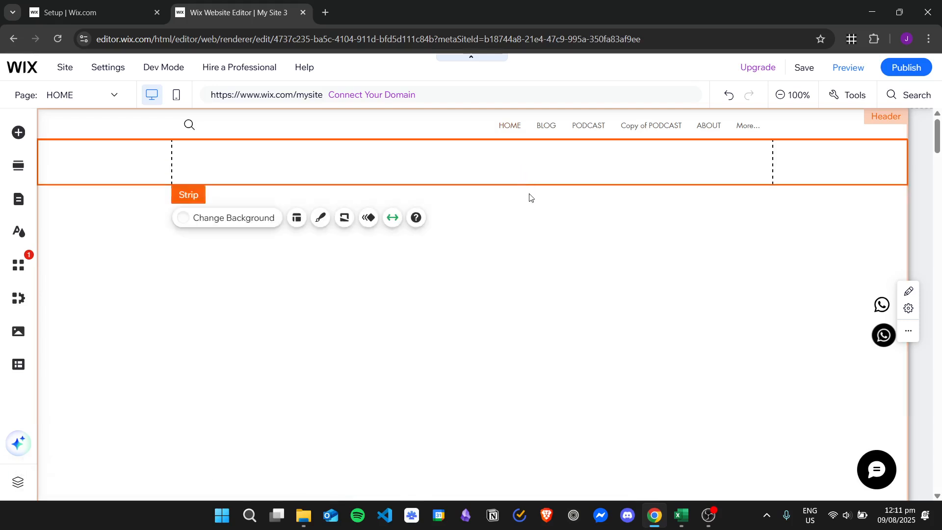
Move the horizontal navigation menu down onto the thin strip, nearer the middle of the page
{"action": "left_click", "coordinate": [559, 126]}
{"action": "left_click_drag", "start_coordinate": [563, 125], "coordinate": [466, 162]}
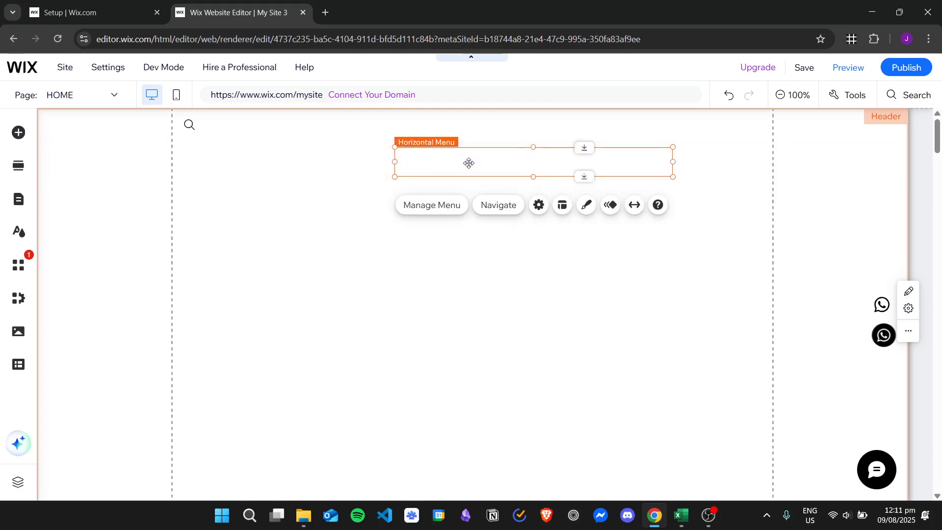
{"action": "left_click", "coordinate": [783, 176]}
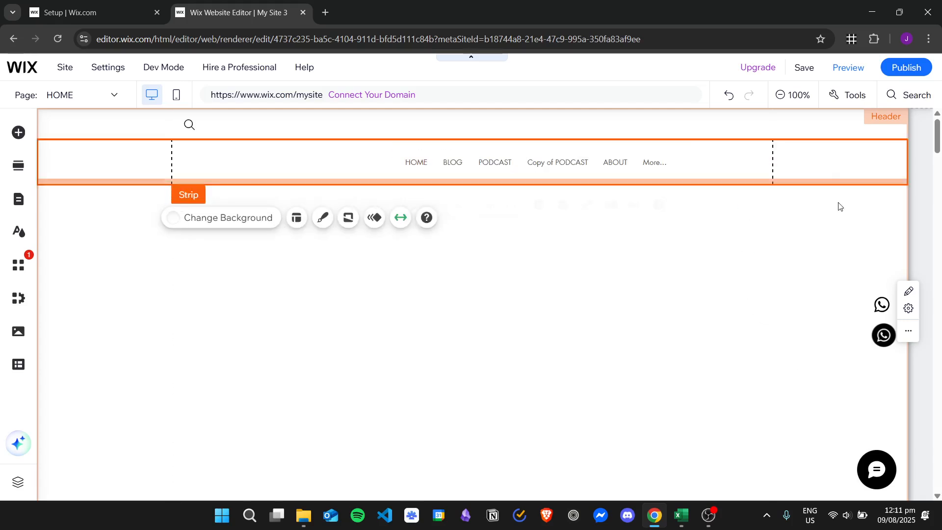
Move the strip with its menu to the very top of the header and reduce the header's height to just below it
{"action": "left_click", "coordinate": [801, 164]}
{"action": "left_click_drag", "start_coordinate": [797, 158], "coordinate": [795, 135]}
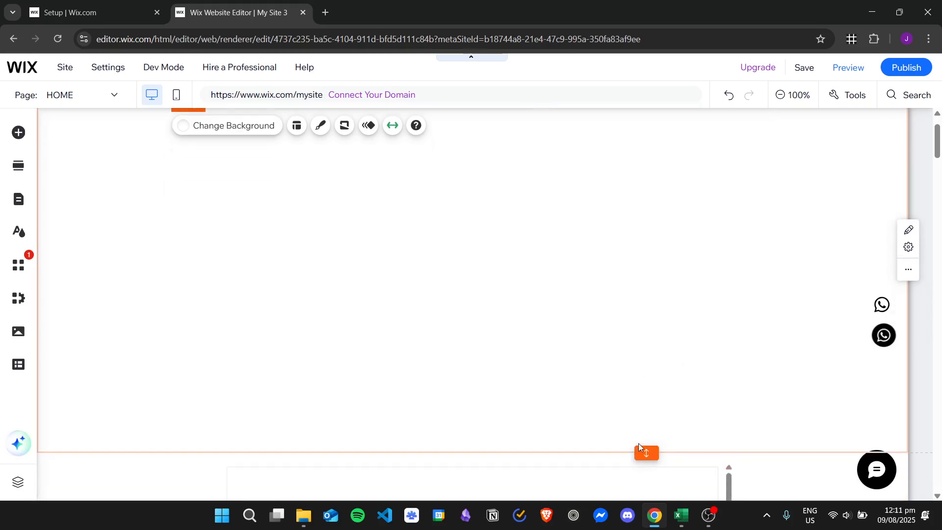
{"action": "left_click", "coordinate": [638, 443]}
{"action": "left_click_drag", "start_coordinate": [647, 452], "coordinate": [647, 178]}
{"action": "left_click", "coordinate": [705, 127]}
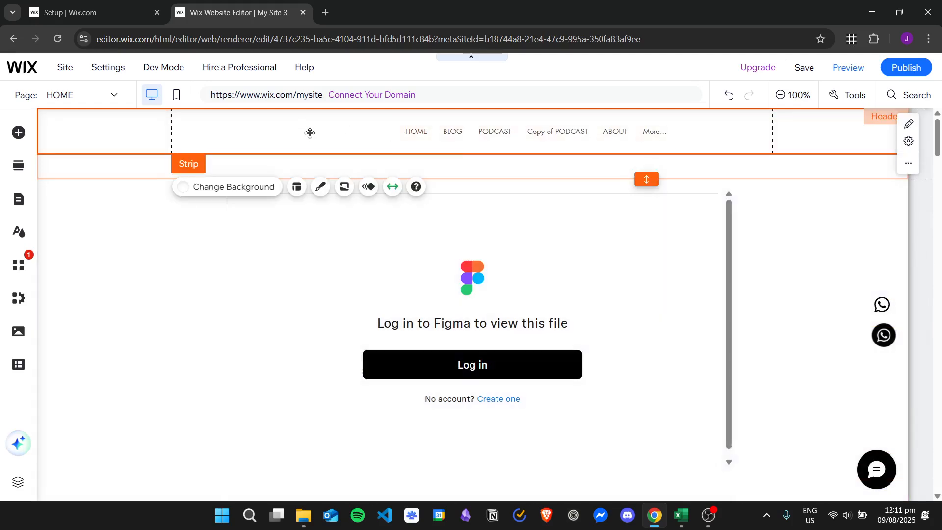
Try several theme colors for the strip's background and set it to the light grey #CCCCCC
{"action": "left_click", "coordinate": [246, 195]}
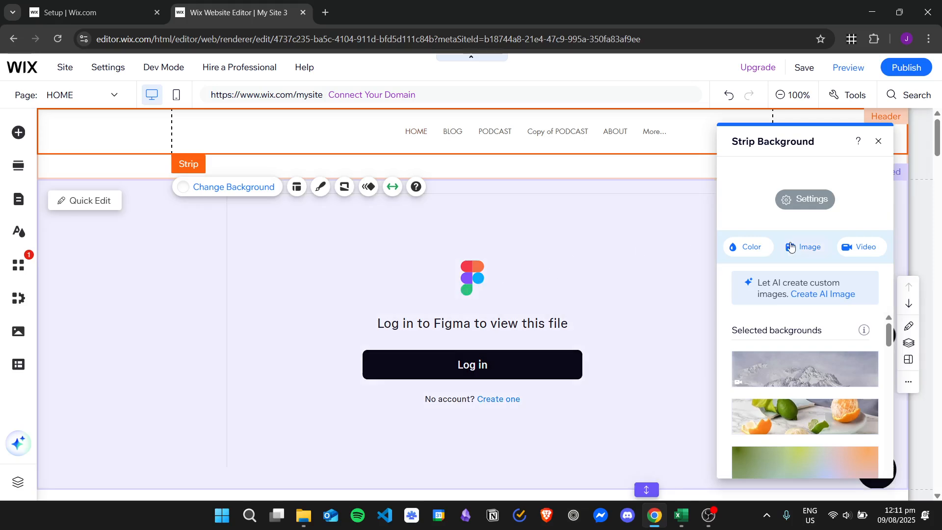
{"action": "left_click", "coordinate": [754, 253]}
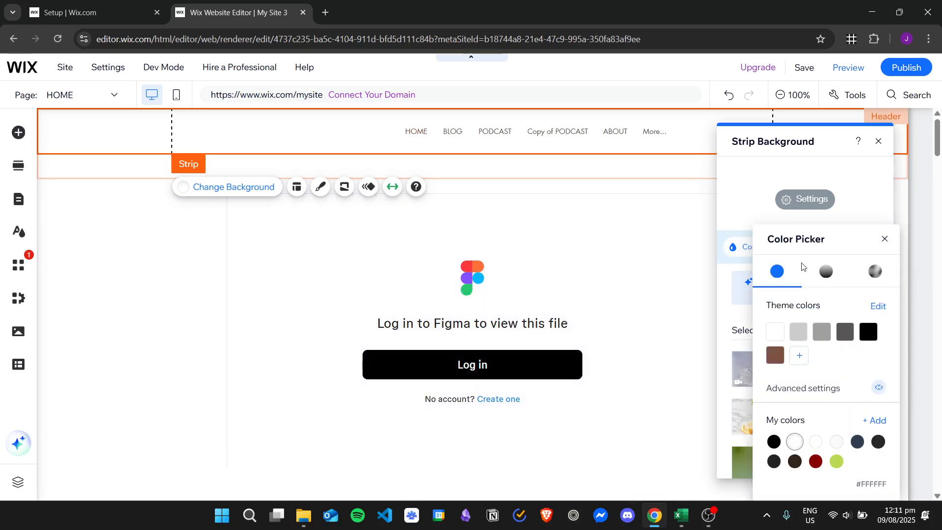
{"action": "left_click", "coordinate": [798, 333]}
{"action": "left_click", "coordinate": [822, 333]}
{"action": "left_click", "coordinate": [845, 332]}
{"action": "left_click", "coordinate": [867, 332]}
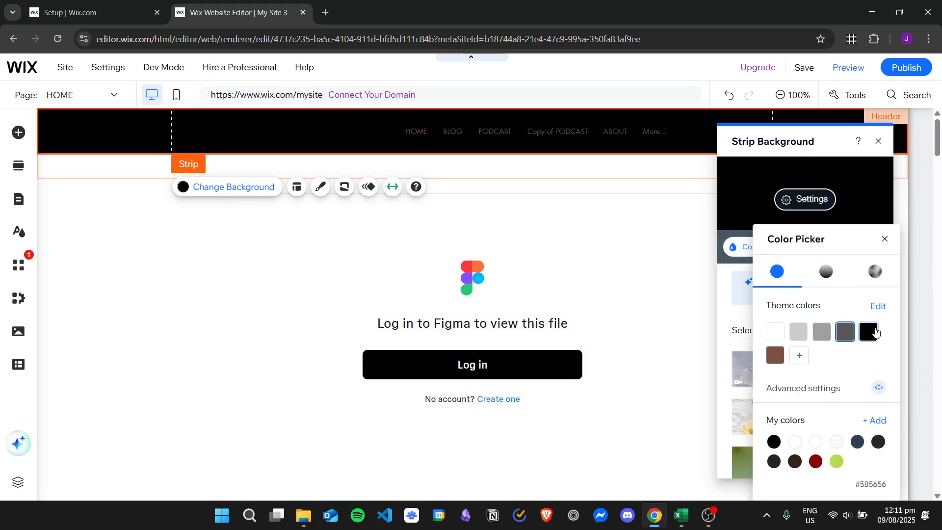
{"action": "left_click", "coordinate": [775, 354]}
{"action": "left_click", "coordinate": [798, 332]}
Try the linear and multi-point gradients as the strip's background and return to the solid light grey
{"action": "left_click", "coordinate": [825, 273]}
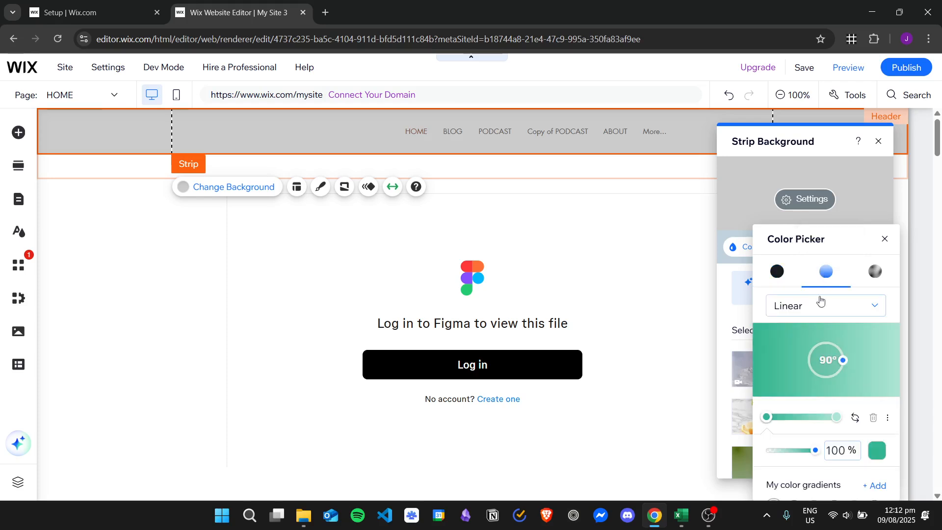
{"action": "left_click", "coordinate": [871, 268]}
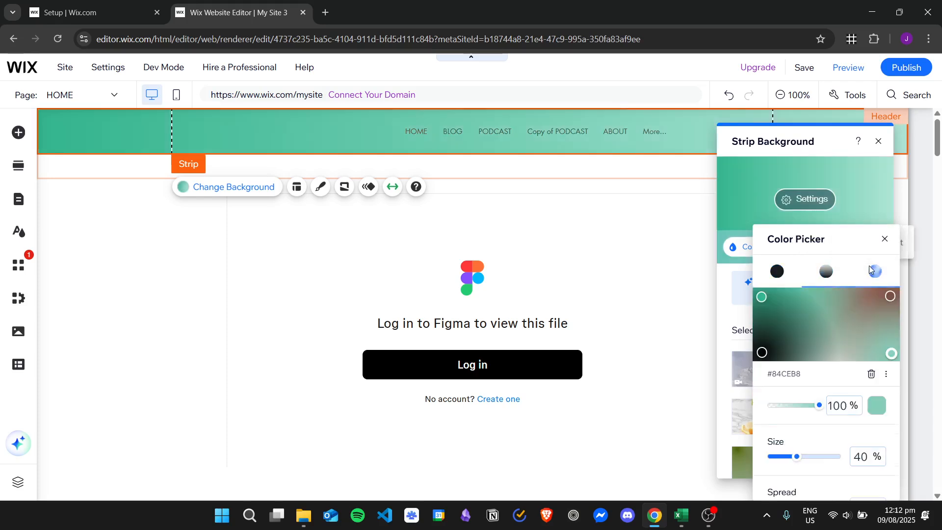
{"action": "left_click", "coordinate": [826, 272]}
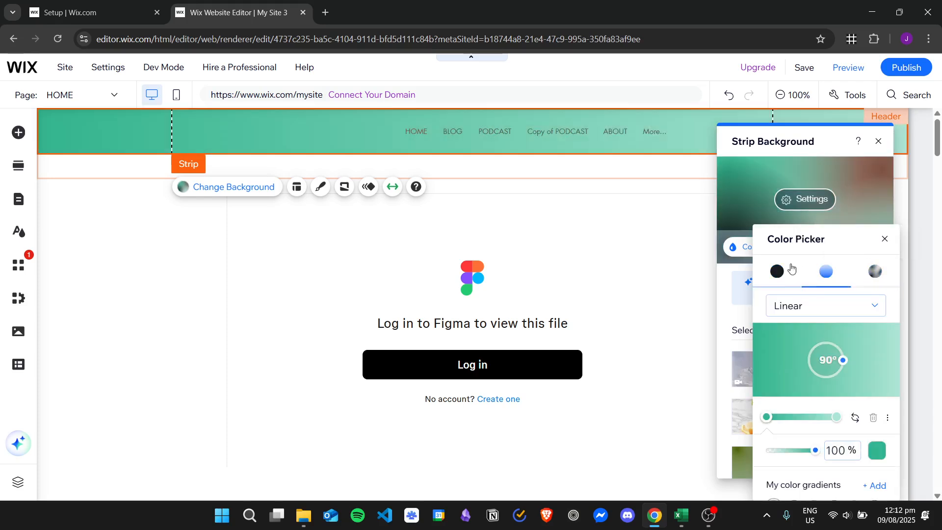
{"action": "left_click", "coordinate": [778, 271]}
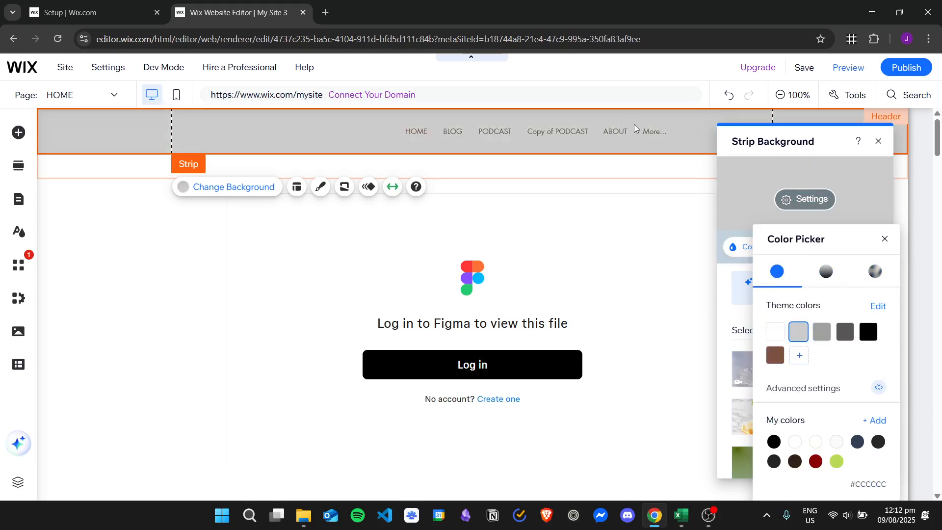
{"action": "left_click", "coordinate": [885, 239]}
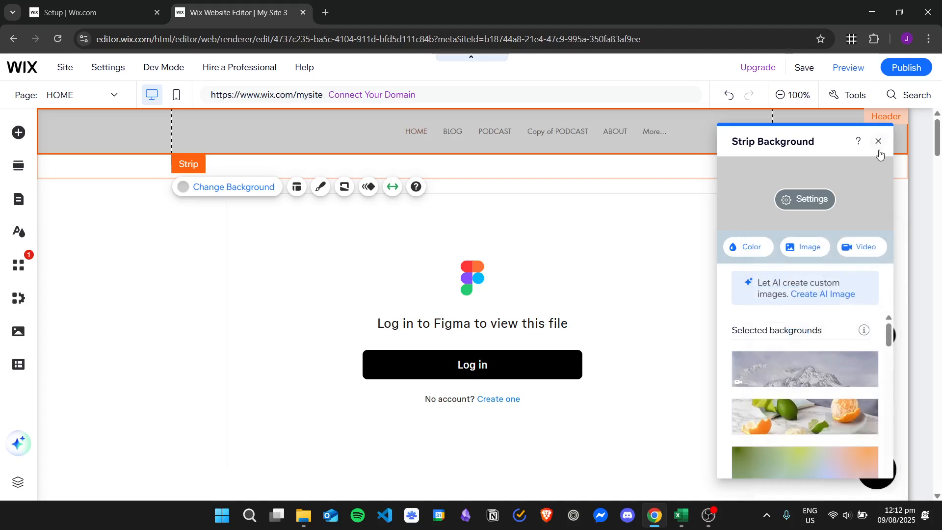
{"action": "left_click", "coordinate": [879, 140]}
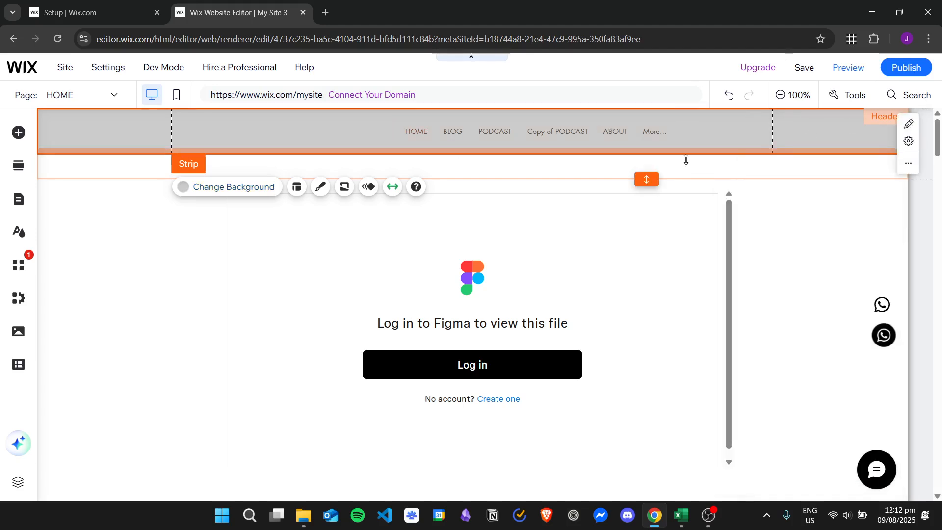
Extend the header slightly below the strip and add a second column to the strip
{"action": "left_click_drag", "start_coordinate": [646, 180], "coordinate": [647, 198]}
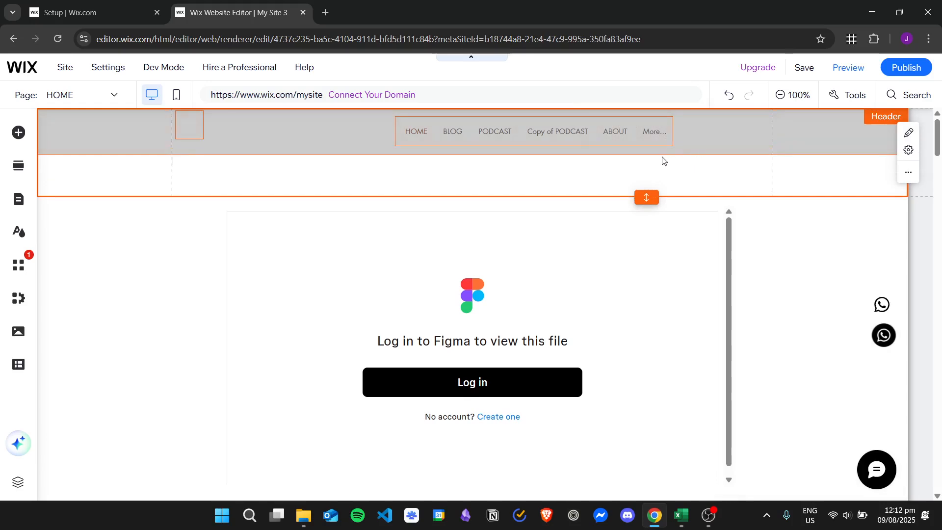
{"action": "right_click", "coordinate": [689, 129]}
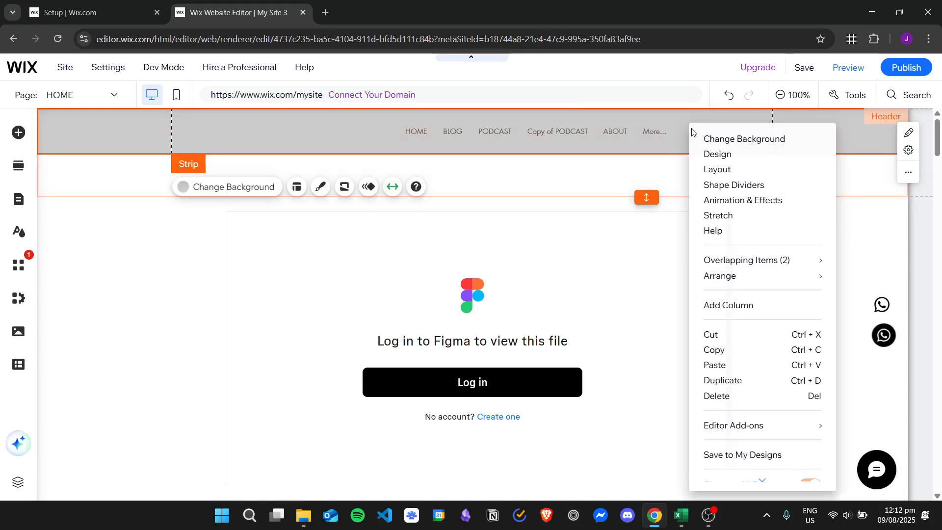
{"action": "left_click", "coordinate": [724, 305]}
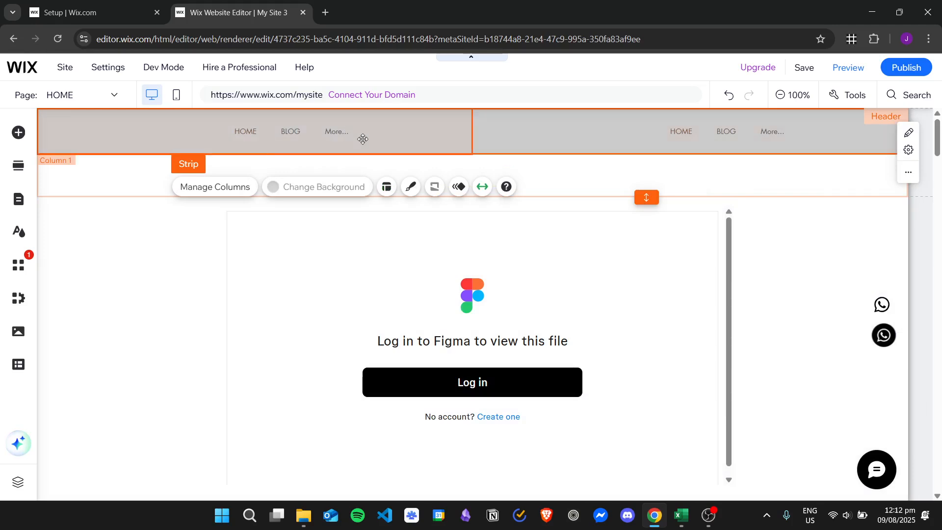
Widen the horizontal menus in both strip columns to fit all items from HOME to Copy of ABOUT
{"action": "left_click", "coordinate": [562, 141]}
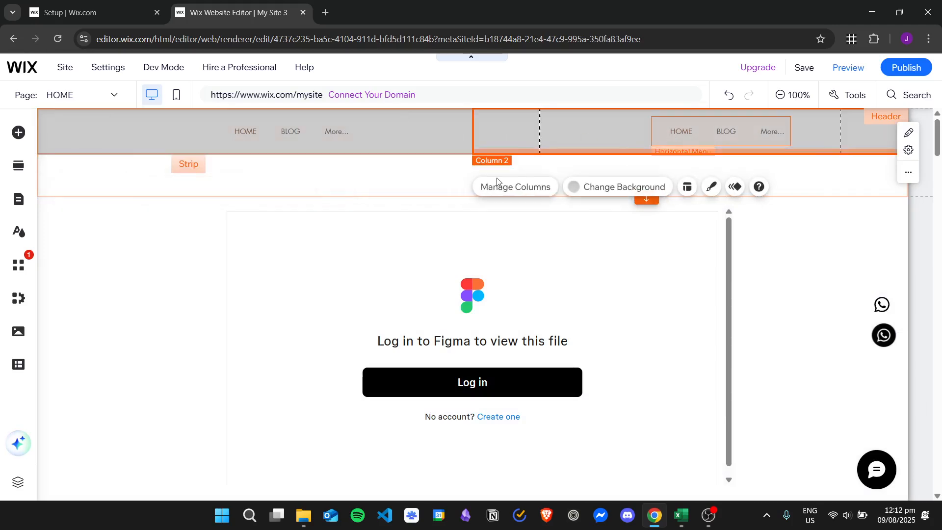
{"action": "left_click", "coordinate": [425, 143]}
{"action": "left_click", "coordinate": [294, 130]}
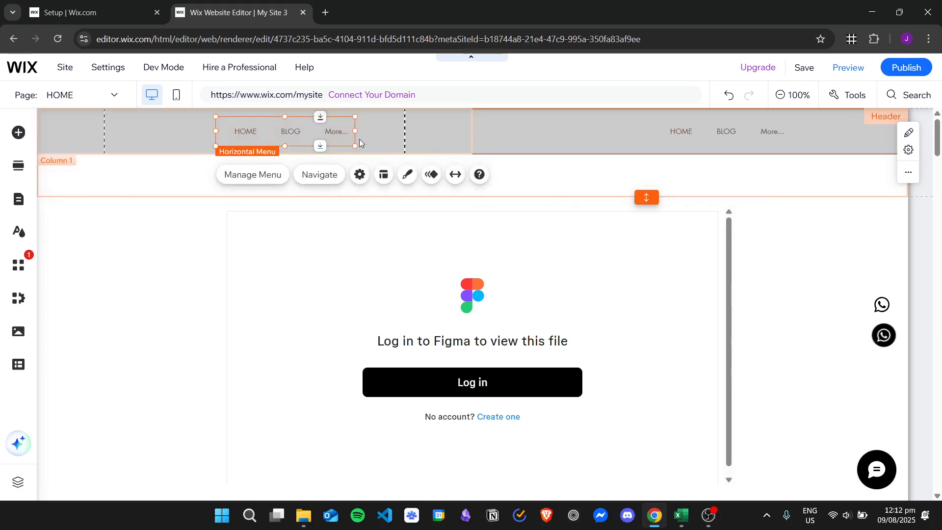
{"action": "left_click_drag", "start_coordinate": [303, 131], "coordinate": [396, 132]}
{"action": "left_click", "coordinate": [710, 130]}
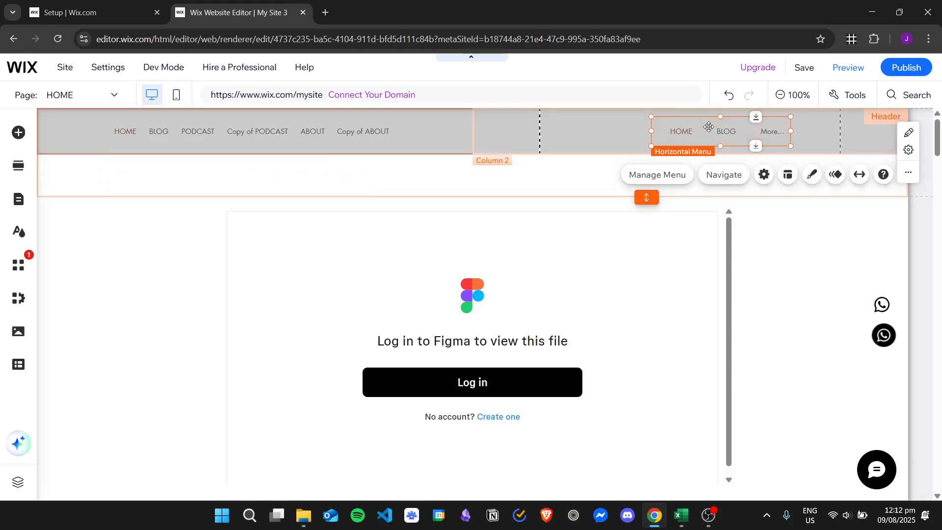
{"action": "left_click_drag", "start_coordinate": [711, 130], "coordinate": [840, 143]}
Reduce the header's height to remove the empty space below the two-column strip
{"action": "left_click", "coordinate": [580, 196]}
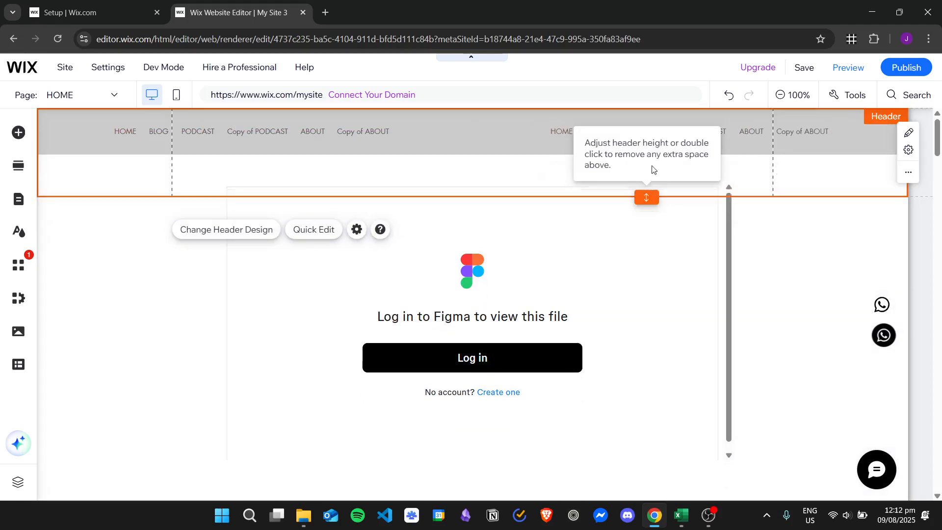
{"action": "left_click_drag", "start_coordinate": [646, 198], "coordinate": [652, 155]}
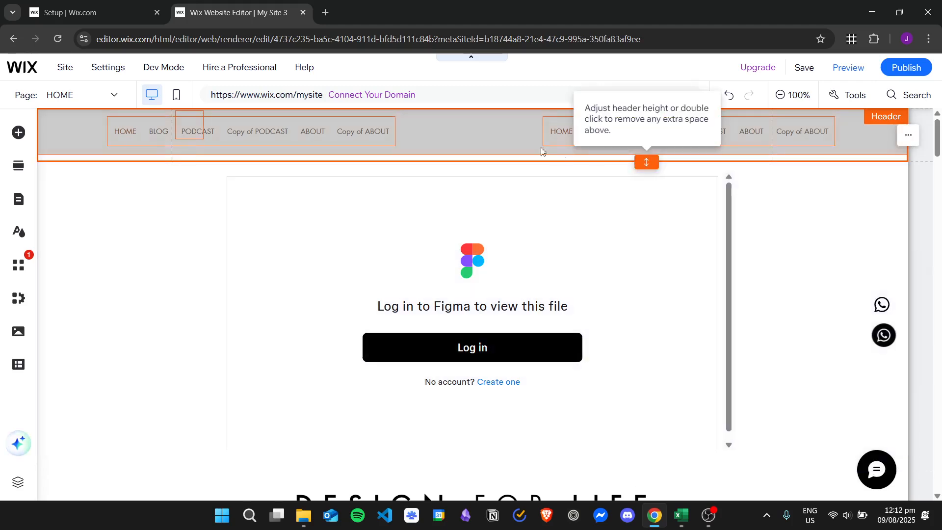
Delete the strip's second column and add a new second column in its place
{"action": "left_click", "coordinate": [484, 127]}
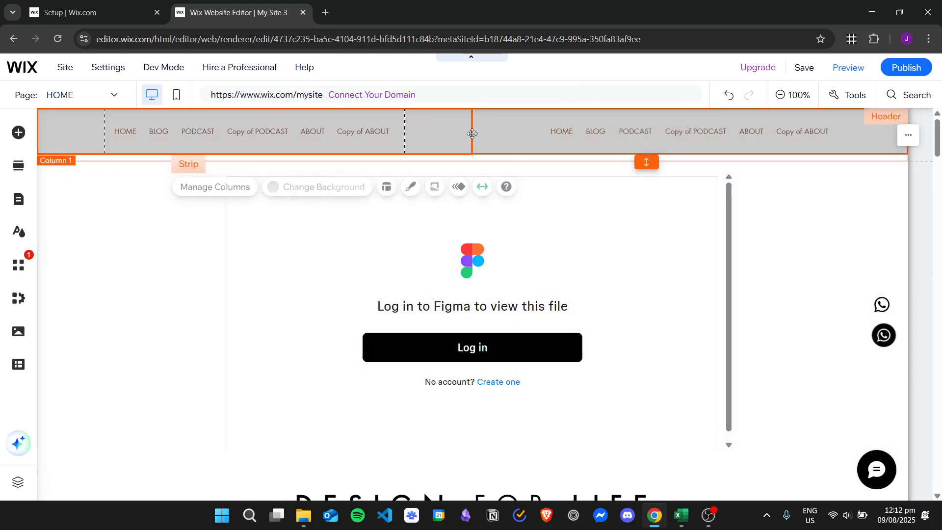
{"action": "left_click", "coordinate": [475, 133]}
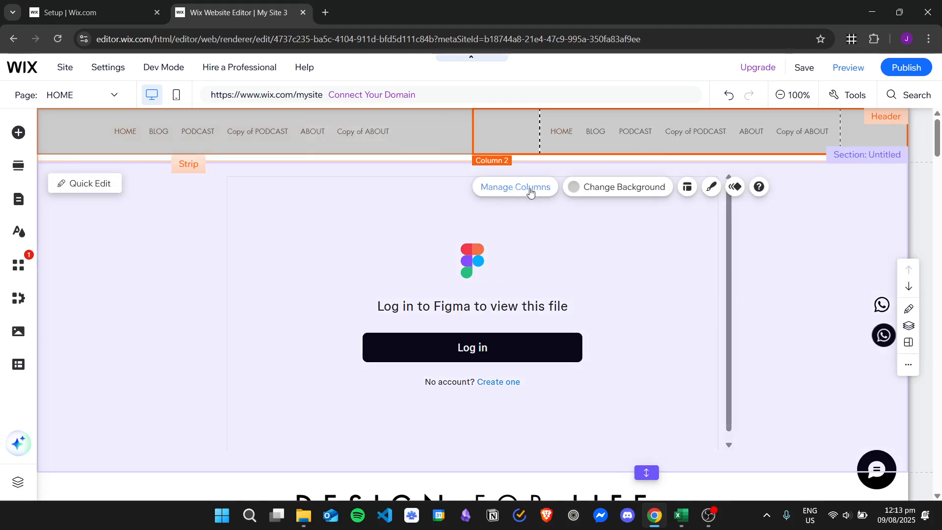
{"action": "left_click", "coordinate": [530, 191]}
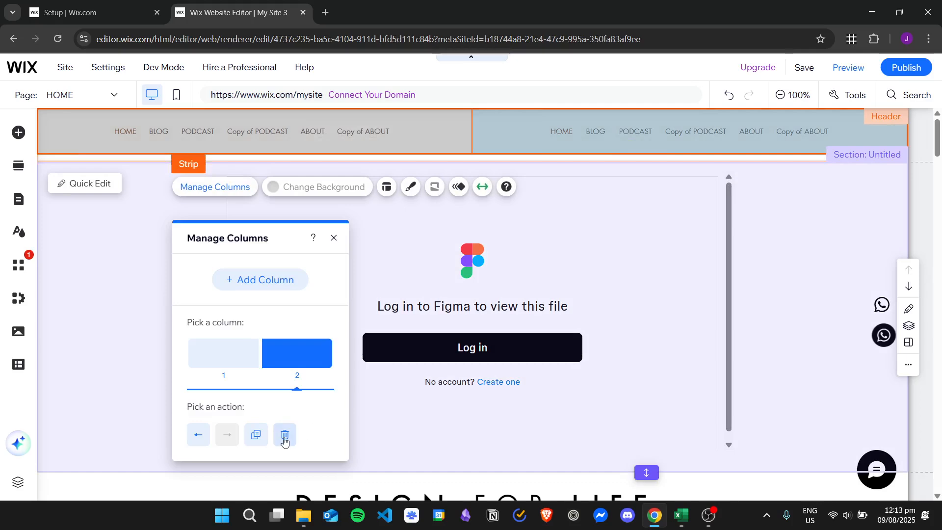
{"action": "left_click", "coordinate": [285, 437]}
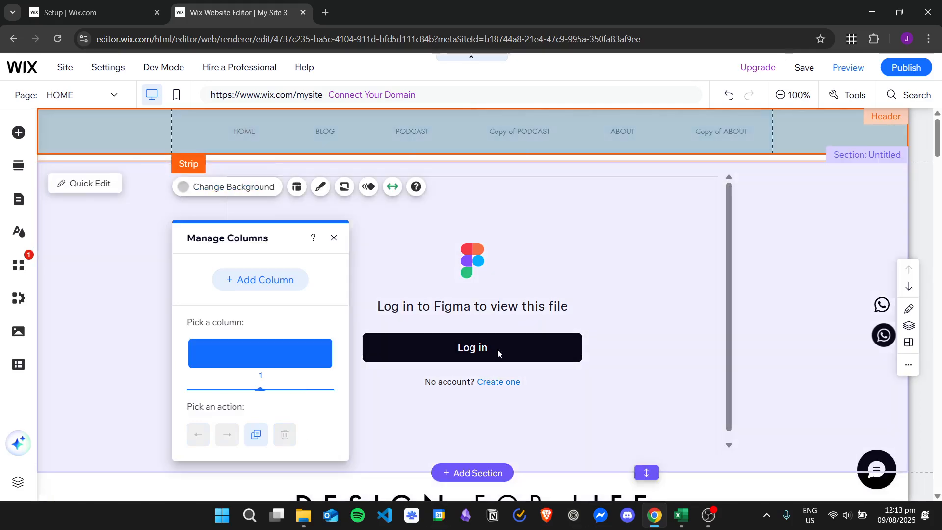
{"action": "left_click", "coordinate": [334, 239]}
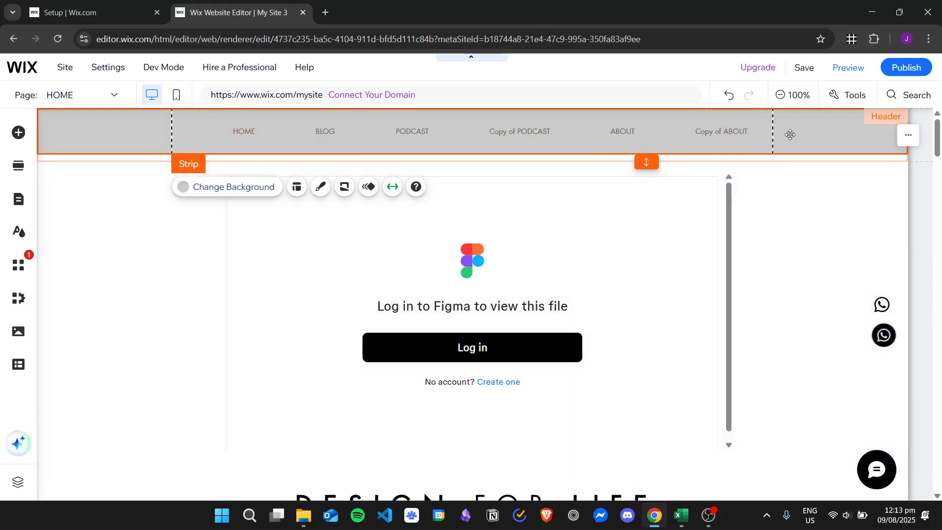
{"action": "right_click", "coordinate": [644, 129]}
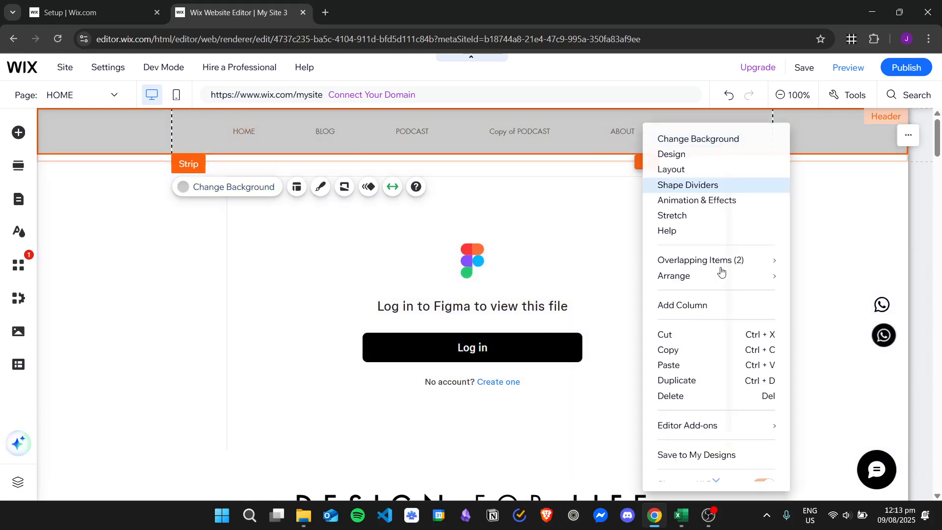
{"action": "left_click", "coordinate": [711, 306]}
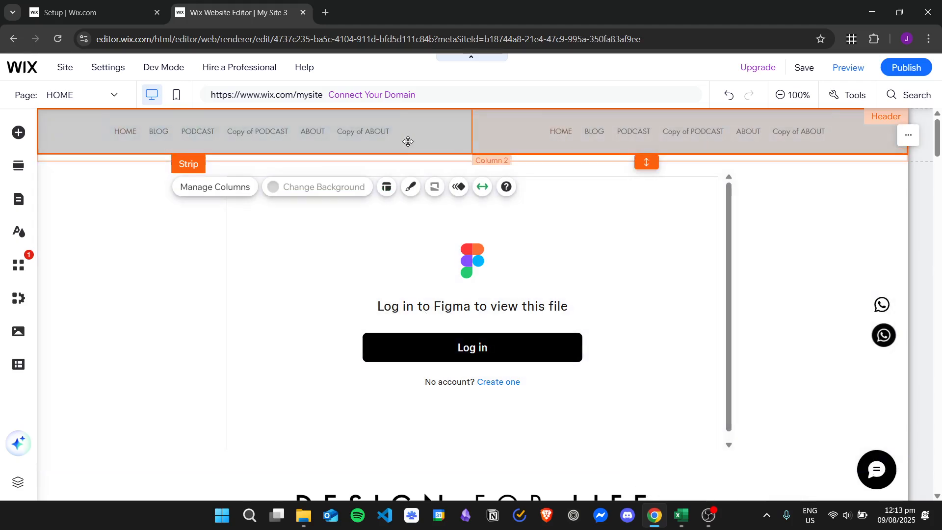
Duplicate the strip's second column and delete the resulting third column
{"action": "left_click", "coordinate": [496, 138]}
{"action": "left_click", "coordinate": [442, 141]}
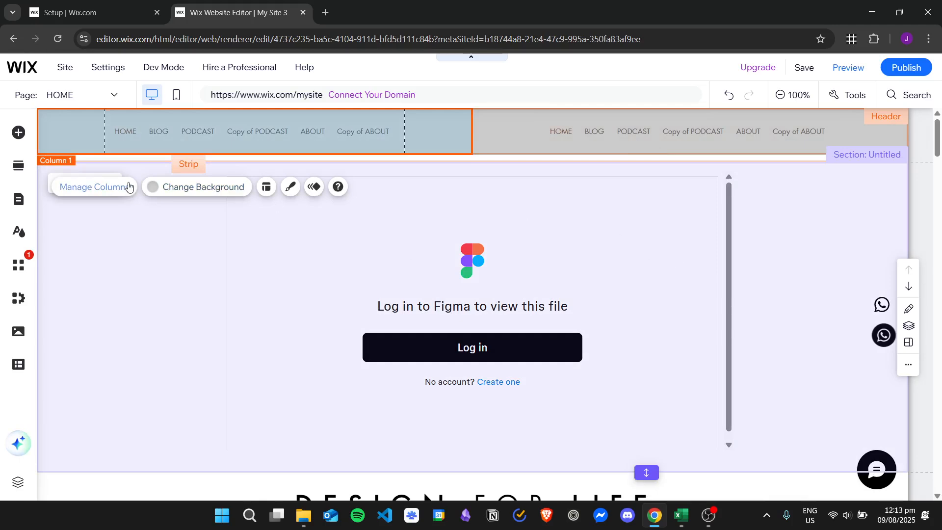
{"action": "left_click", "coordinate": [95, 187]}
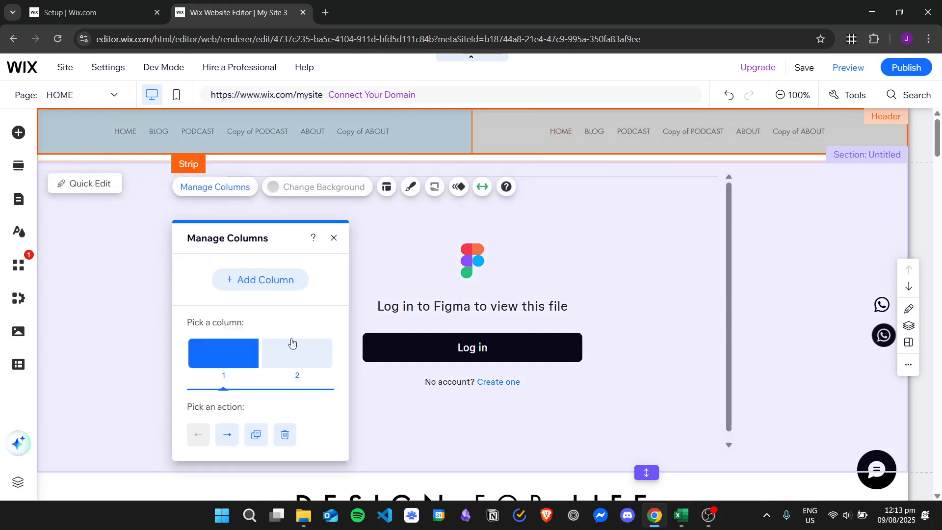
{"action": "left_click", "coordinate": [297, 350]}
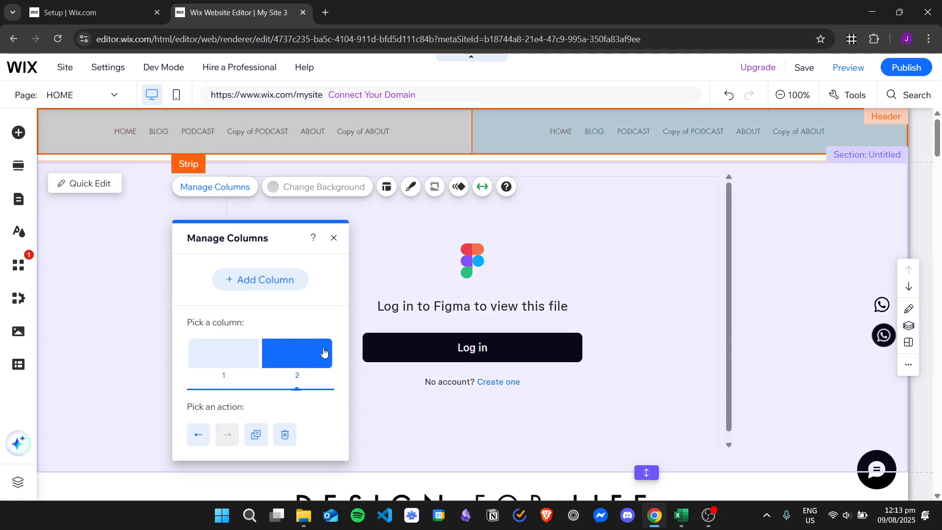
{"action": "left_click", "coordinate": [256, 435]}
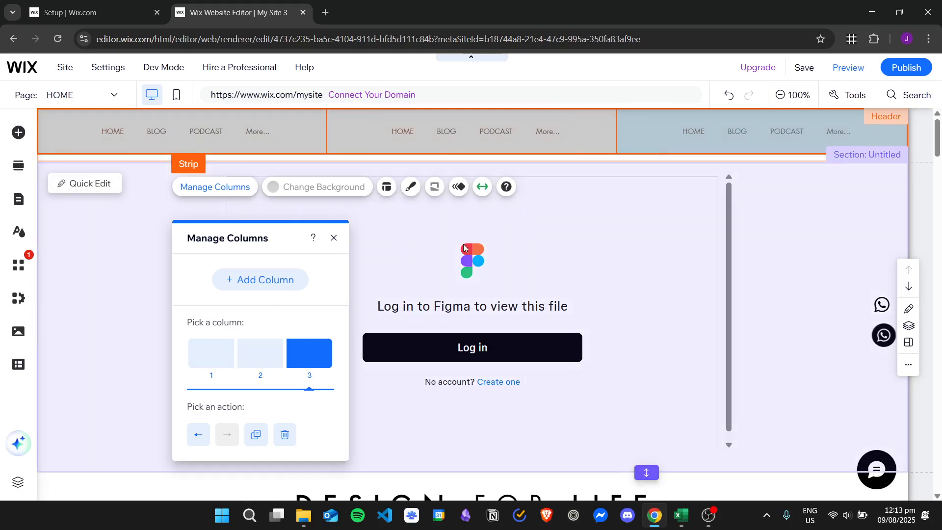
{"action": "left_click", "coordinate": [285, 434]}
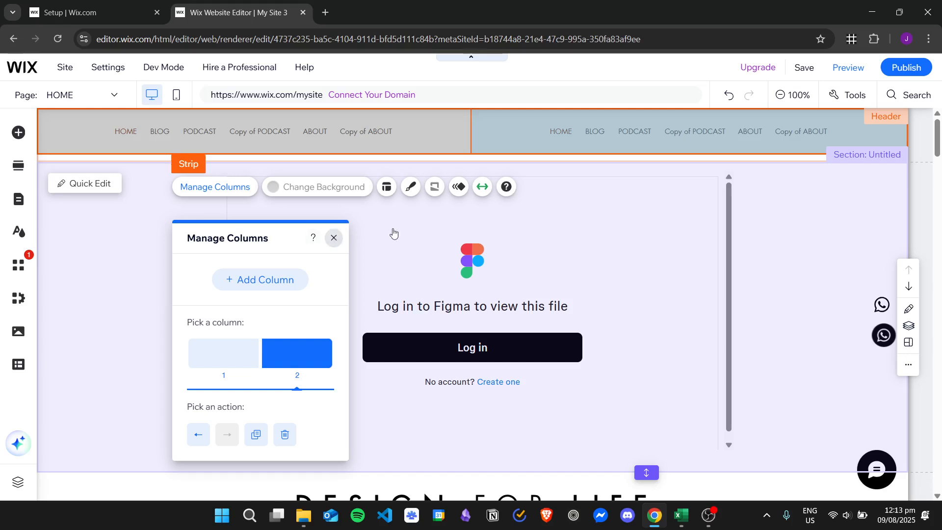
{"action": "left_click", "coordinate": [334, 238]}
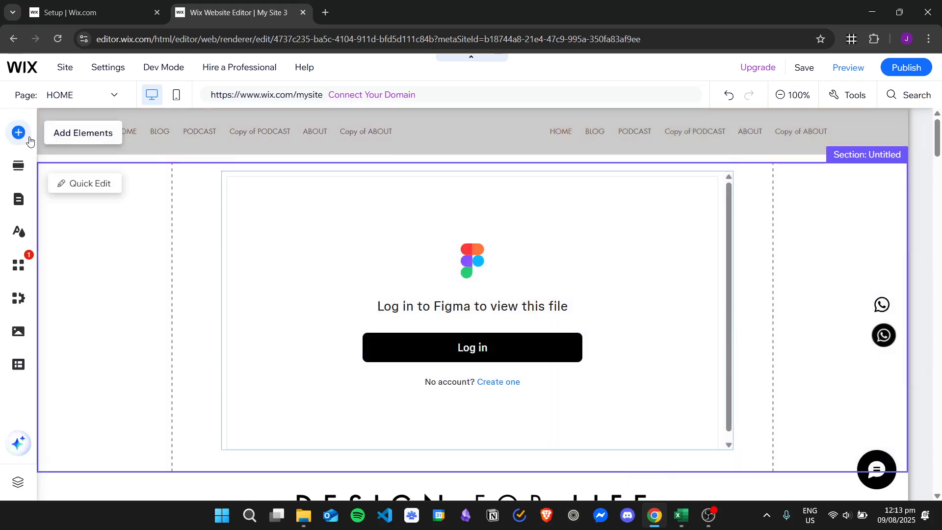
Place a themed button with an arrow in the strip's second column, just before the HOME menu item
{"action": "left_click", "coordinate": [28, 138]}
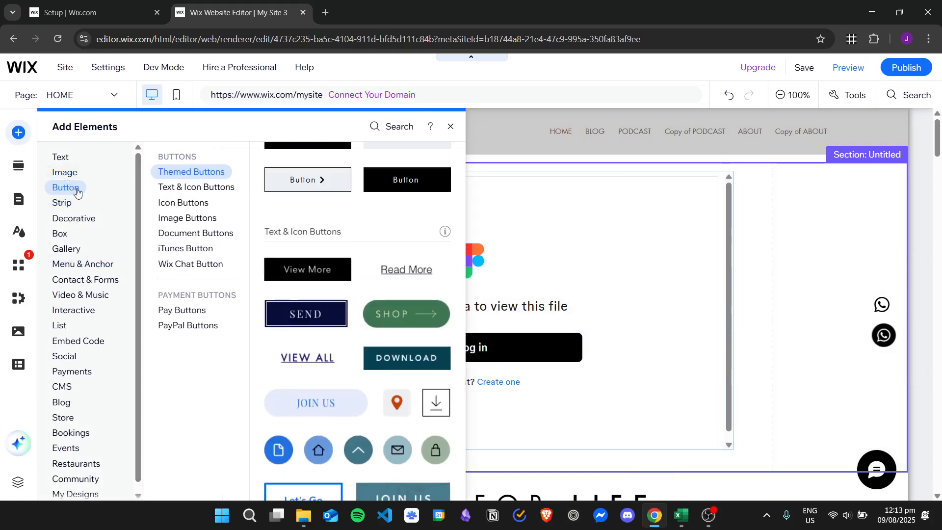
{"action": "scroll", "coordinate": [417, 252], "scroll_direction": "up", "scroll_amount": 2}
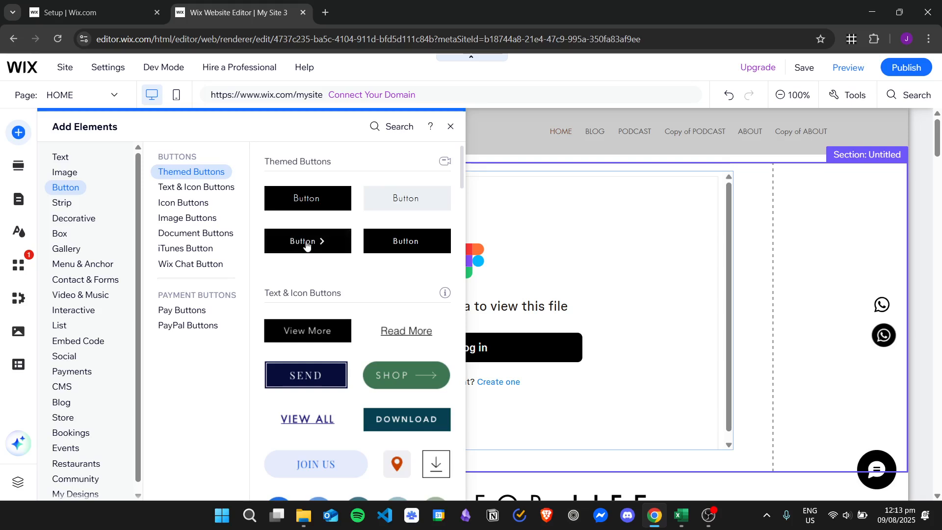
{"action": "left_click_drag", "start_coordinate": [309, 242], "coordinate": [509, 130]}
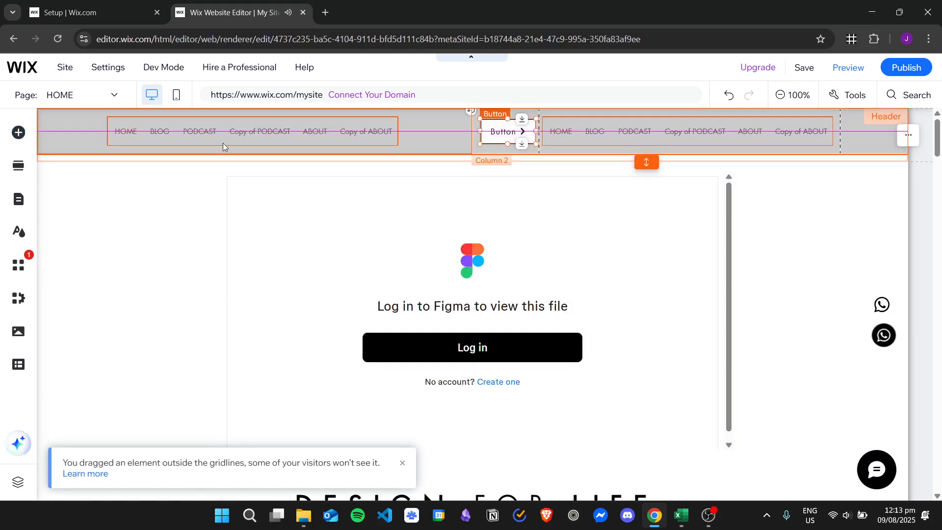
Duplicate the strip's second column together with its button and menu, giving the strip three columns
{"action": "left_click", "coordinate": [63, 131]}
{"action": "left_click", "coordinate": [482, 146]}
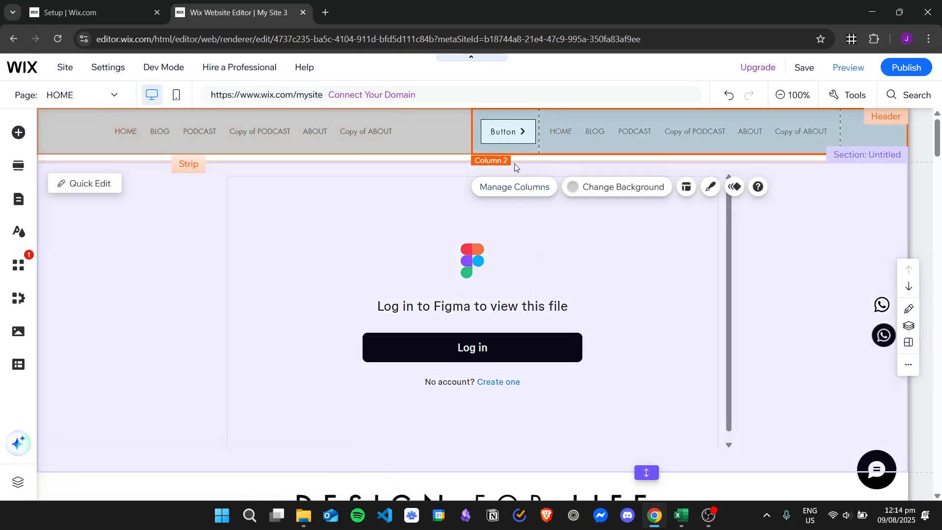
{"action": "left_click", "coordinate": [546, 193]}
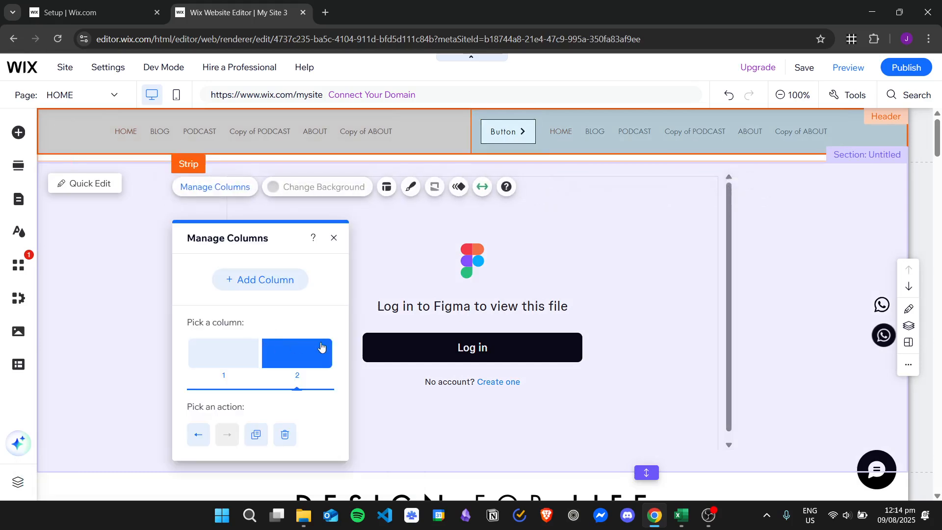
{"action": "left_click", "coordinate": [256, 434]}
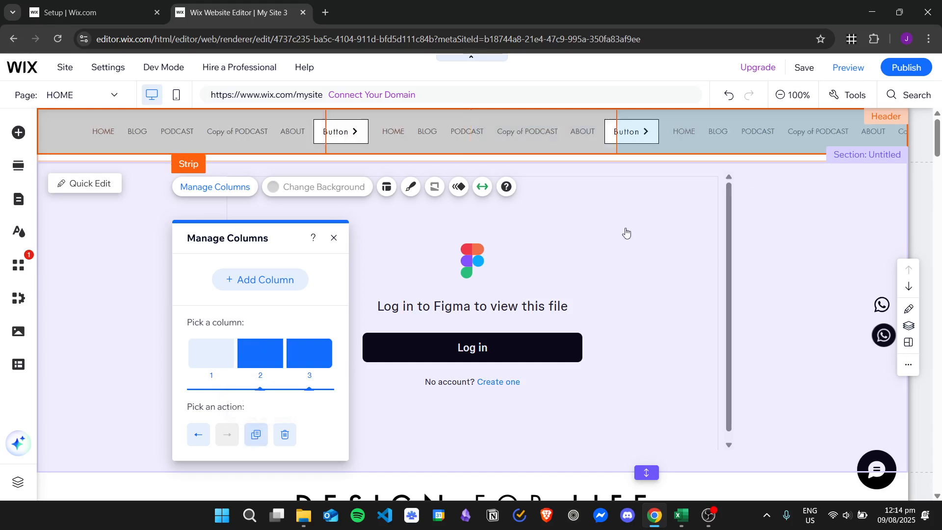
{"action": "left_click", "coordinate": [640, 204]}
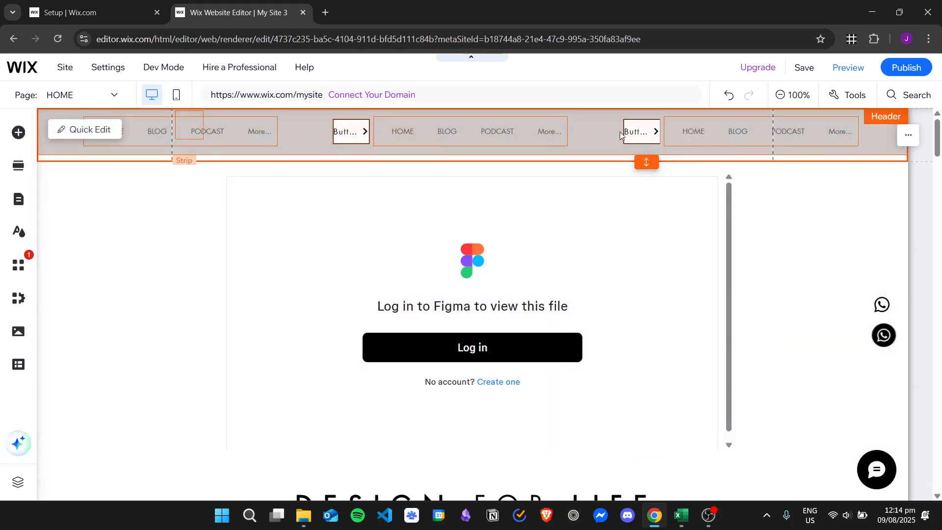
{"action": "left_click", "coordinate": [570, 212]}
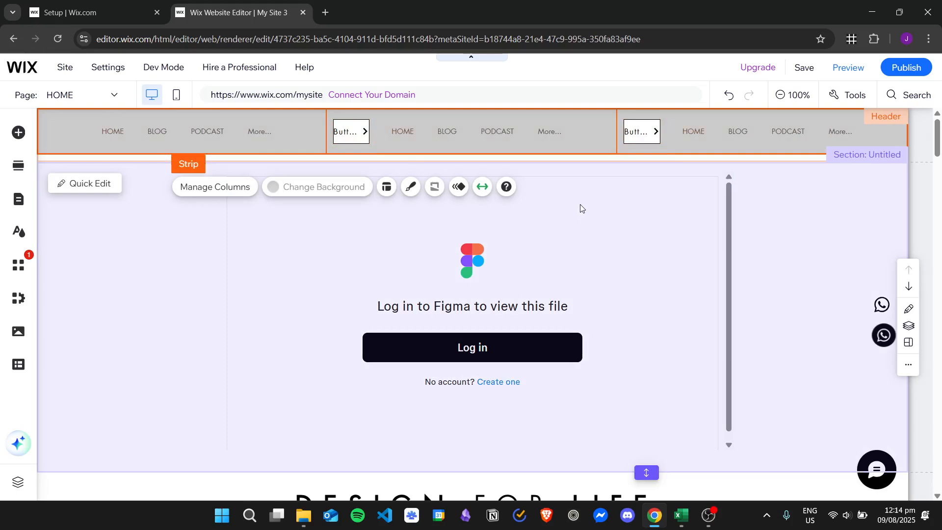
{"action": "left_click", "coordinate": [583, 136]}
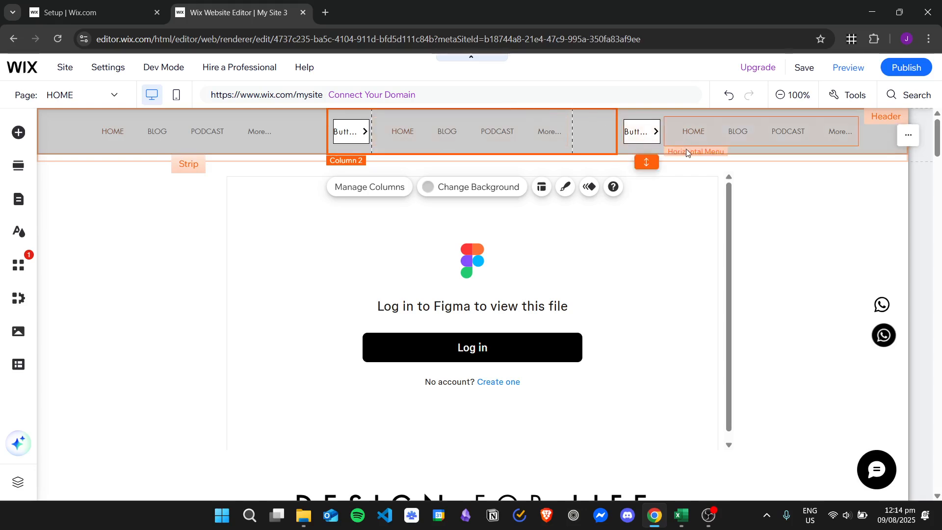
{"action": "left_click", "coordinate": [652, 133]}
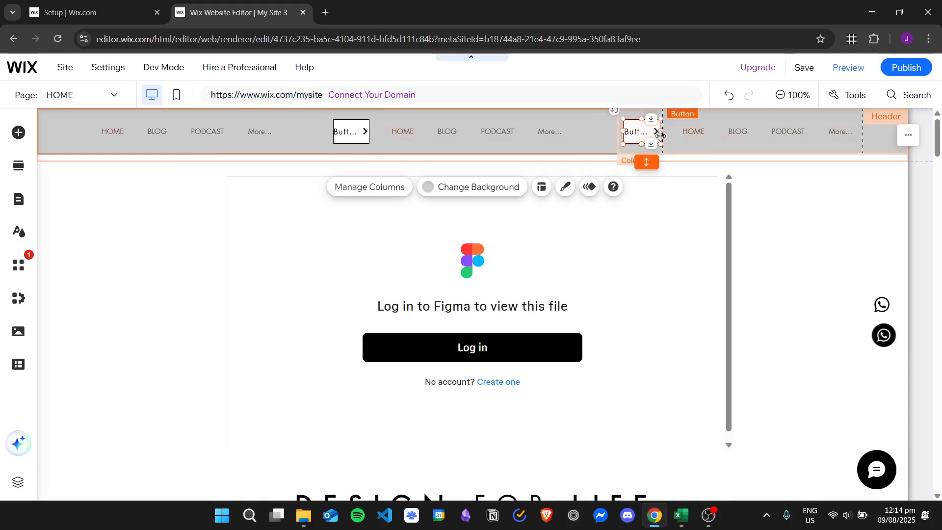
{"action": "left_click", "coordinate": [778, 135]}
{"action": "left_click", "coordinate": [591, 137]}
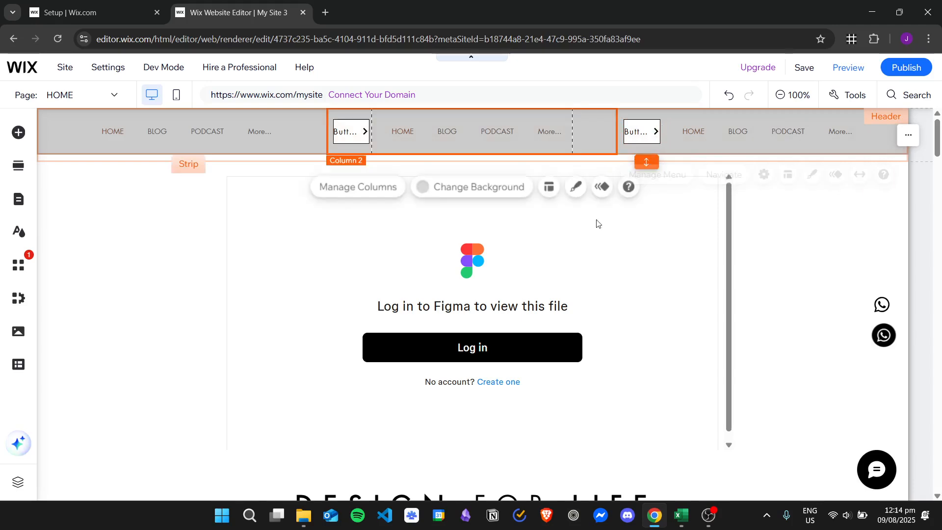
{"action": "left_click", "coordinate": [321, 143]}
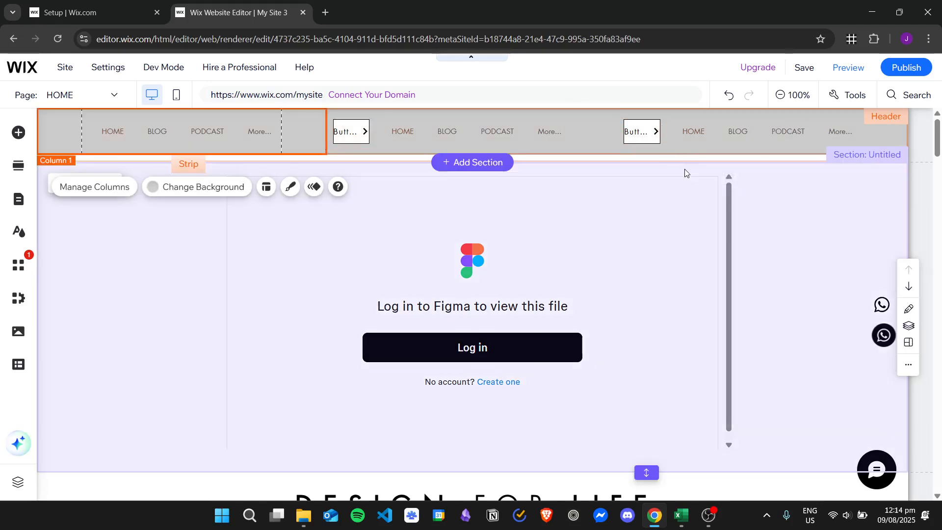